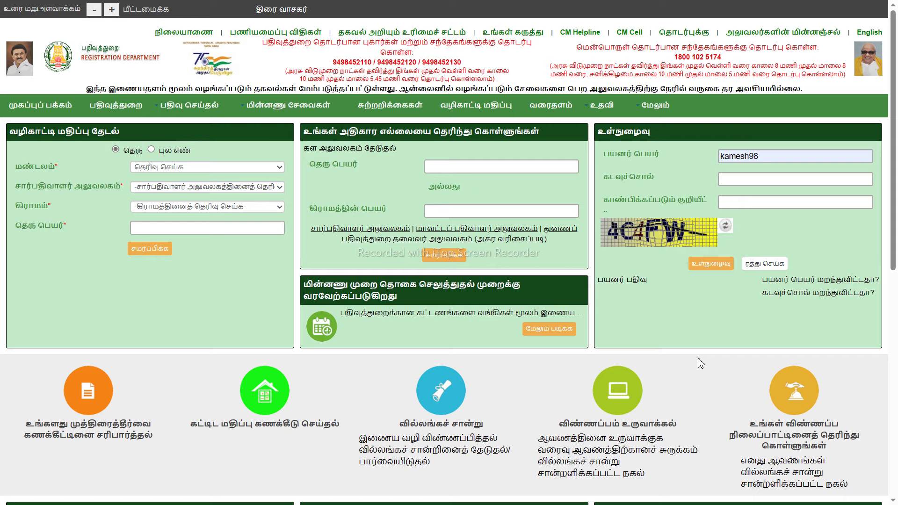
Switch to YouTube, look over the Internet Cafe channel's latest videos and channel header, and return to the registration department site.
{"action": "key", "text": "alt+Tab"}
{"action": "key", "text": "alt+Tab"}
{"action": "key", "text": "alt+Tab"}
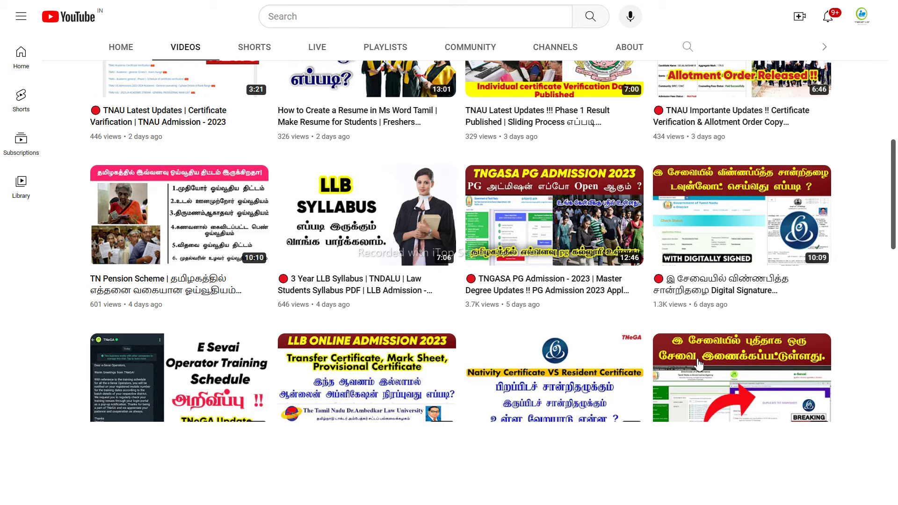
{"action": "scroll", "coordinate": [896, 187], "scroll_direction": "up", "scroll_amount": 4}
{"action": "scroll", "coordinate": [896, 187], "scroll_direction": "up", "scroll_amount": 6}
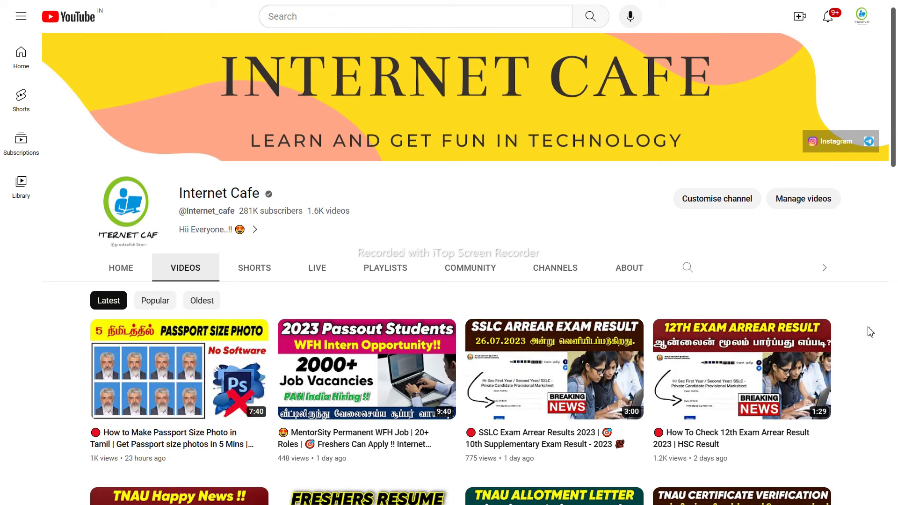
{"action": "key", "text": "ctrl+Tab"}
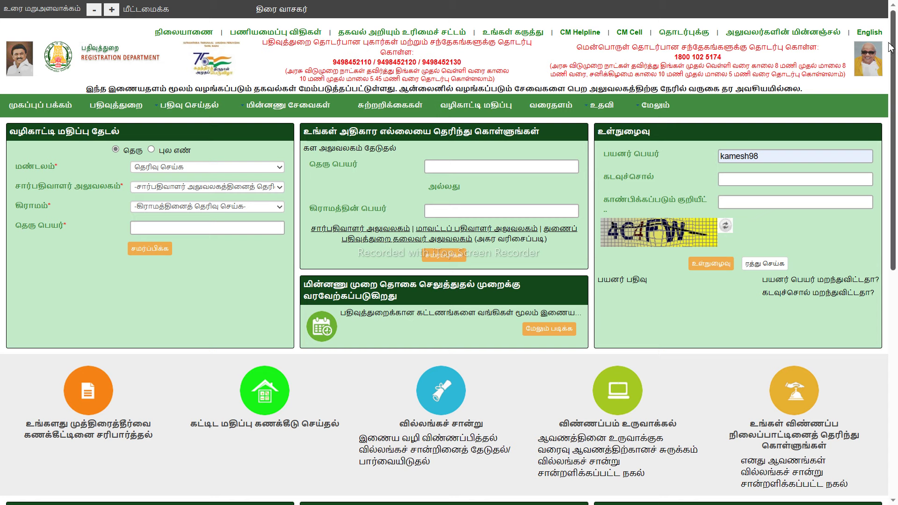
Switch the registration site's language to English and back to Tamil, dismissing the browser's translation offer.
{"action": "left_click", "coordinate": [870, 33]}
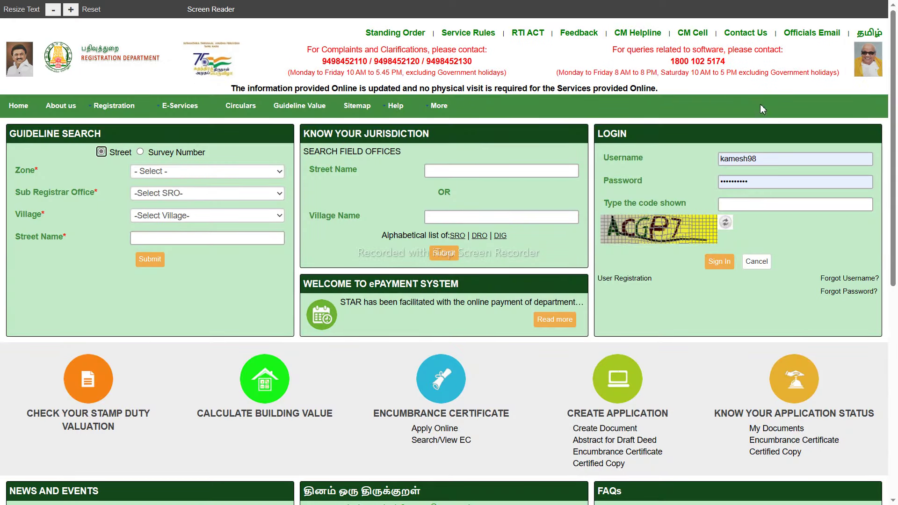
{"action": "left_click", "coordinate": [871, 34]}
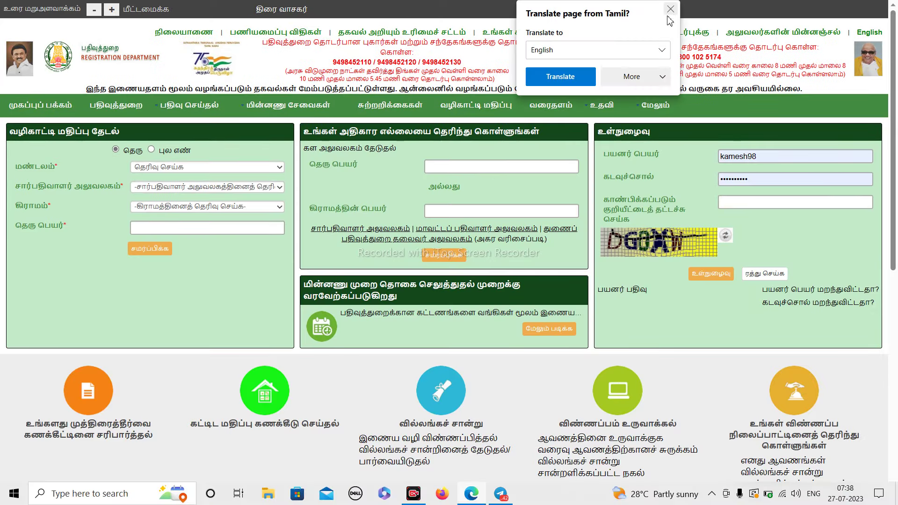
{"action": "left_click", "coordinate": [212, 332]}
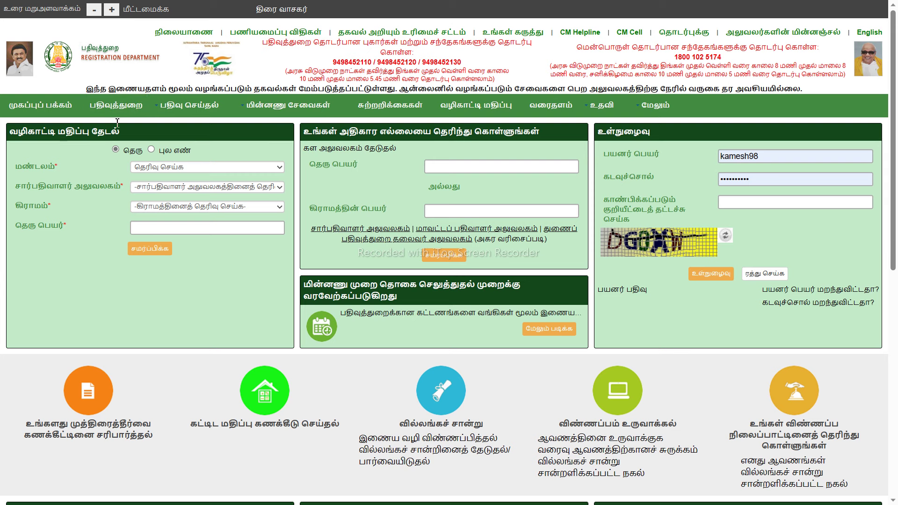
Open the encumbrance certificate details view page (வில்லங்கச் சான்று விவரம் பார்வையிடுதல்) from the e-services.
{"action": "mouse_move", "coordinate": [263, 108]}
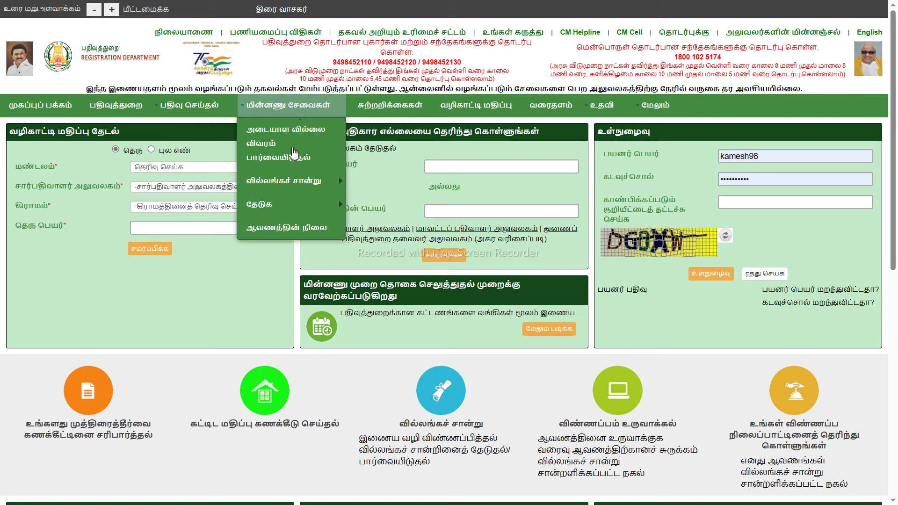
{"action": "mouse_move", "coordinate": [295, 181]}
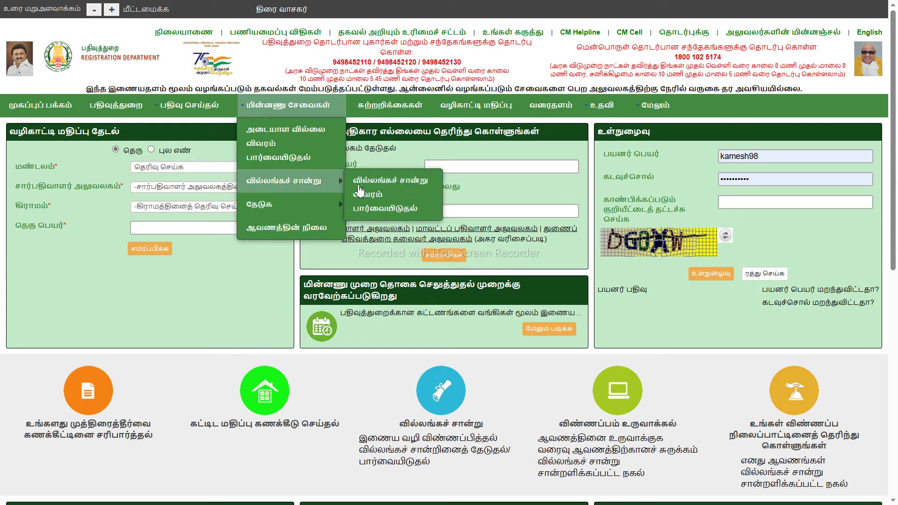
{"action": "left_click", "coordinate": [382, 195]}
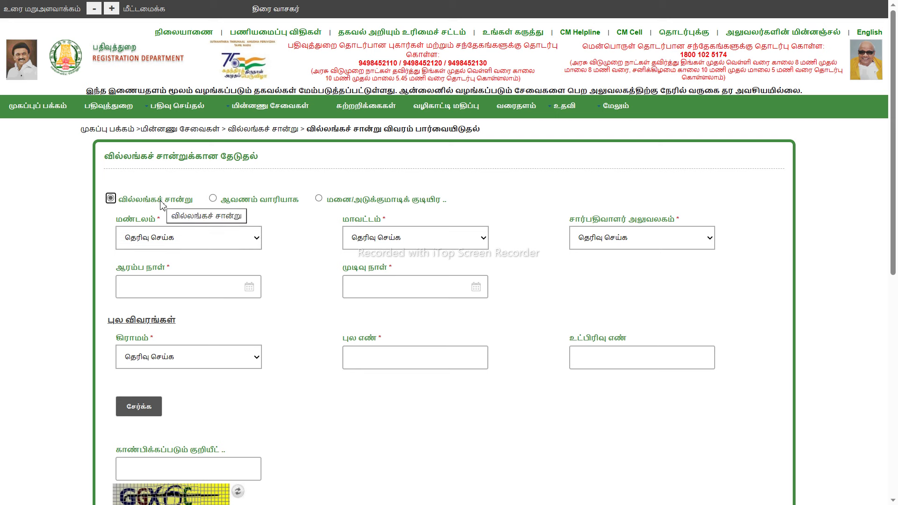
Set both the zone and the district to இராமநாதபுரம், and the sub-registrar office to வெளிப்பட்டினம்.
{"action": "left_click", "coordinate": [160, 242]}
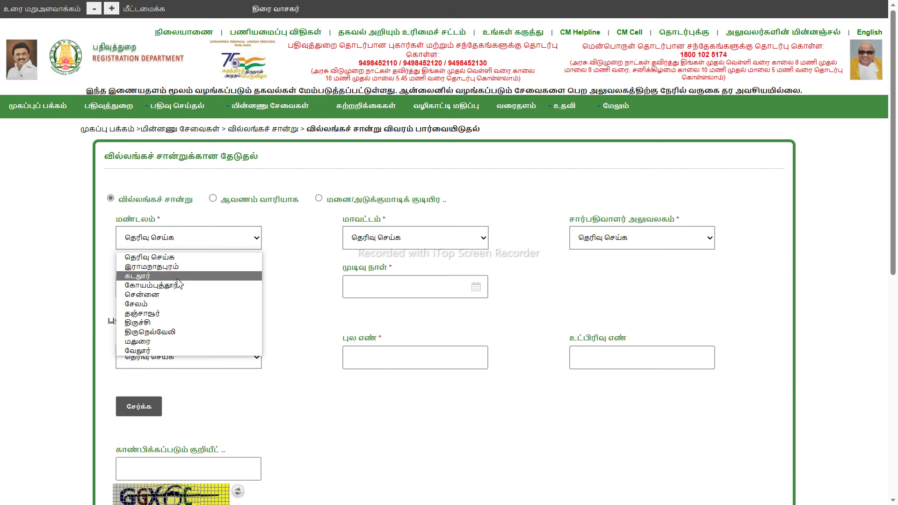
{"action": "left_click", "coordinate": [192, 265]}
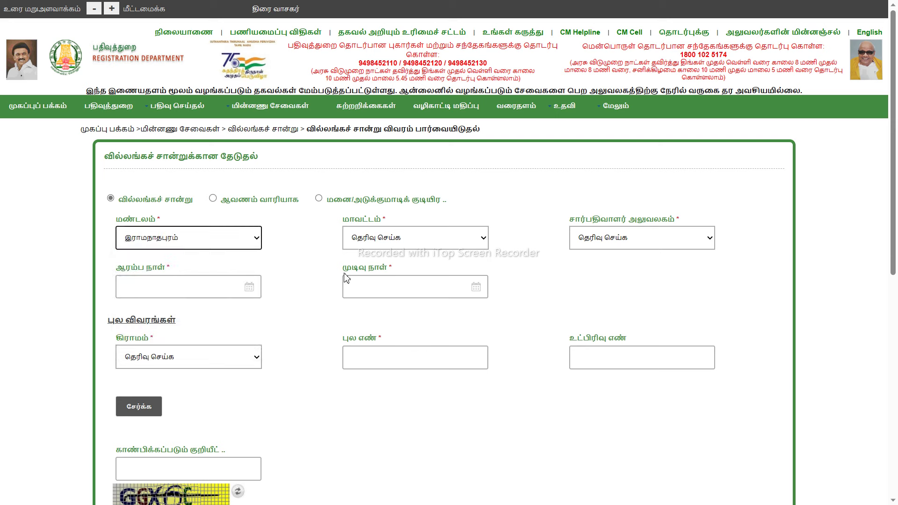
{"action": "left_click", "coordinate": [411, 243]}
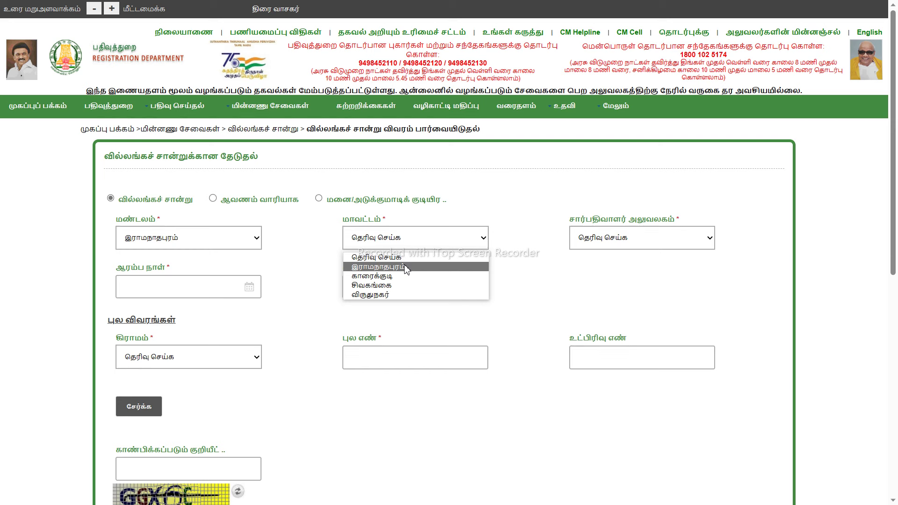
{"action": "left_click", "coordinate": [415, 271]}
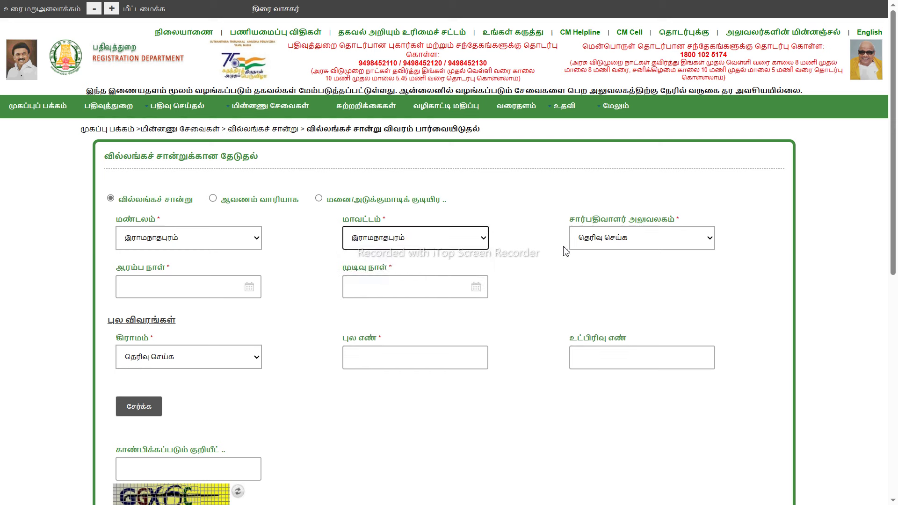
{"action": "left_click", "coordinate": [618, 243]}
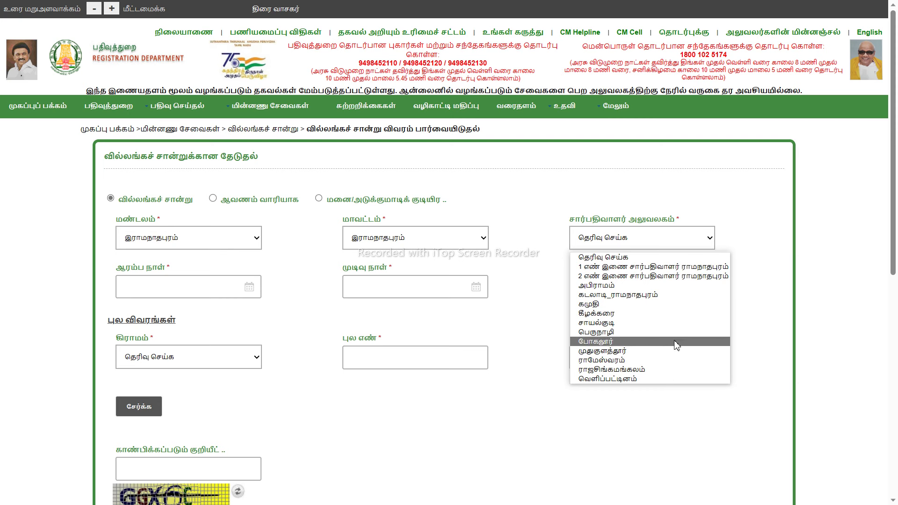
{"action": "left_click", "coordinate": [669, 378]}
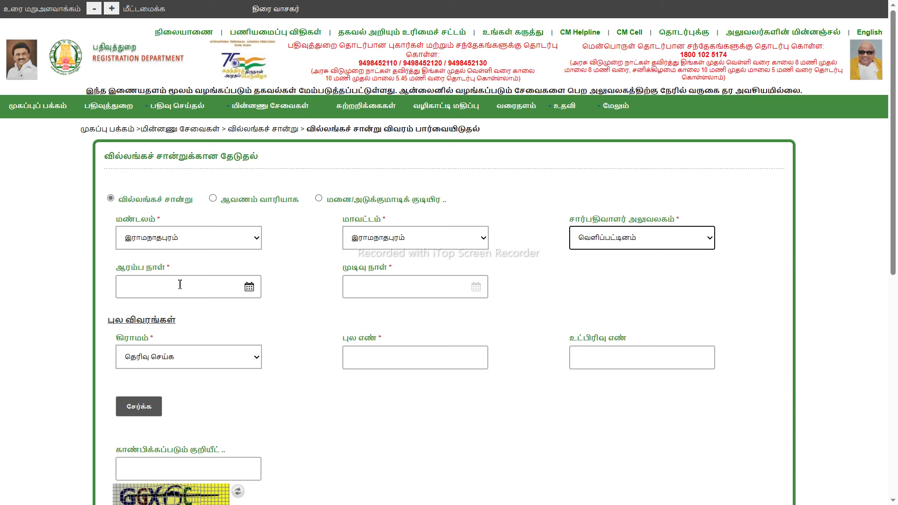
Open the start date calendar and browse its year list back to the 1910s.
{"action": "left_click", "coordinate": [250, 288]}
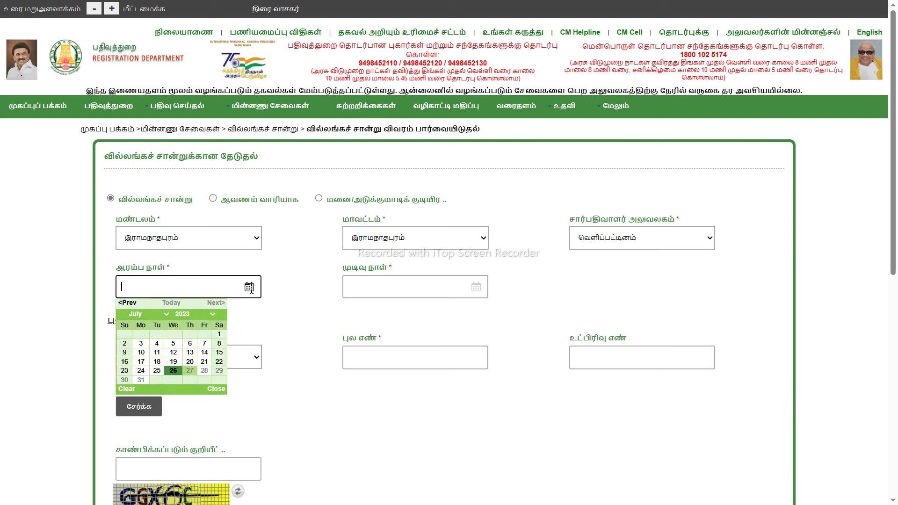
{"action": "left_click", "coordinate": [190, 313]}
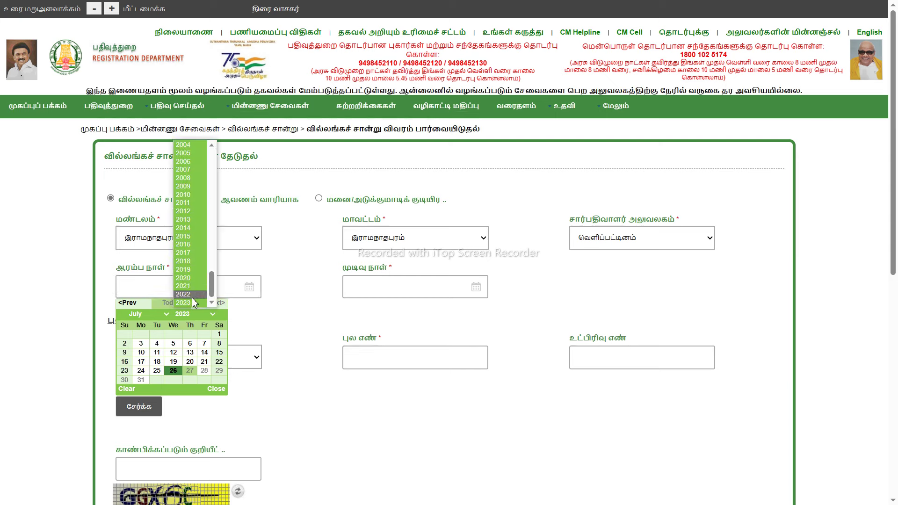
{"action": "left_click_drag", "start_coordinate": [211, 284], "coordinate": [212, 157]}
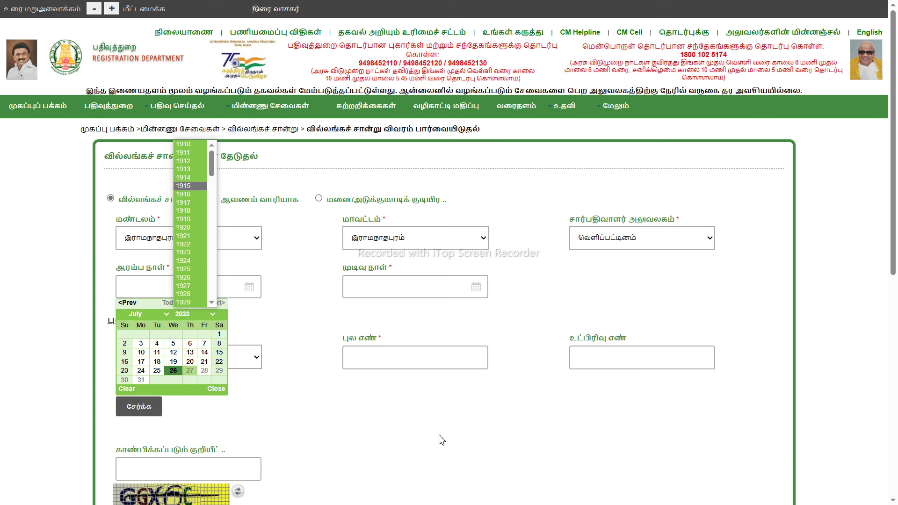
Switch to Telegram, view the STAR 2.0 news image from the help desk chat at full size, and return to the encumbrance search form.
{"action": "key", "text": "alt+Tab"}
{"action": "key", "text": "alt+Tab"}
{"action": "key", "text": "alt+Tab"}
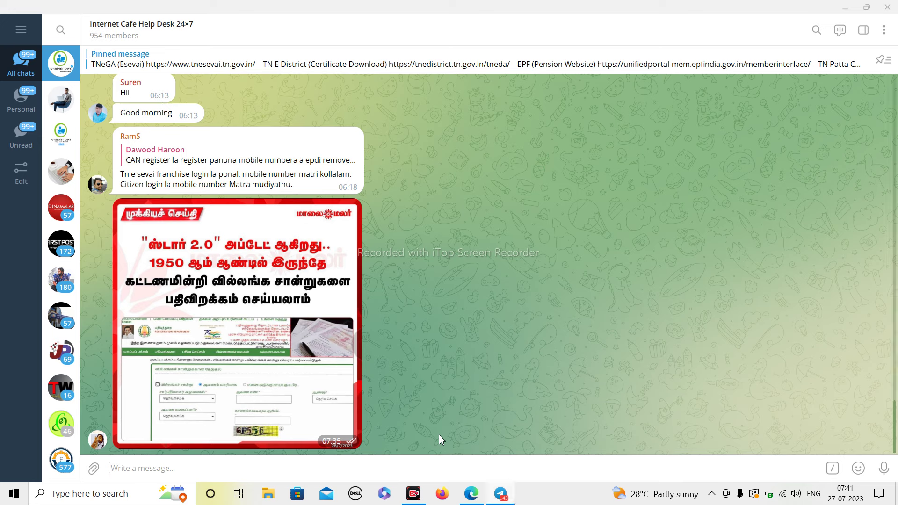
{"action": "left_click", "coordinate": [336, 281]}
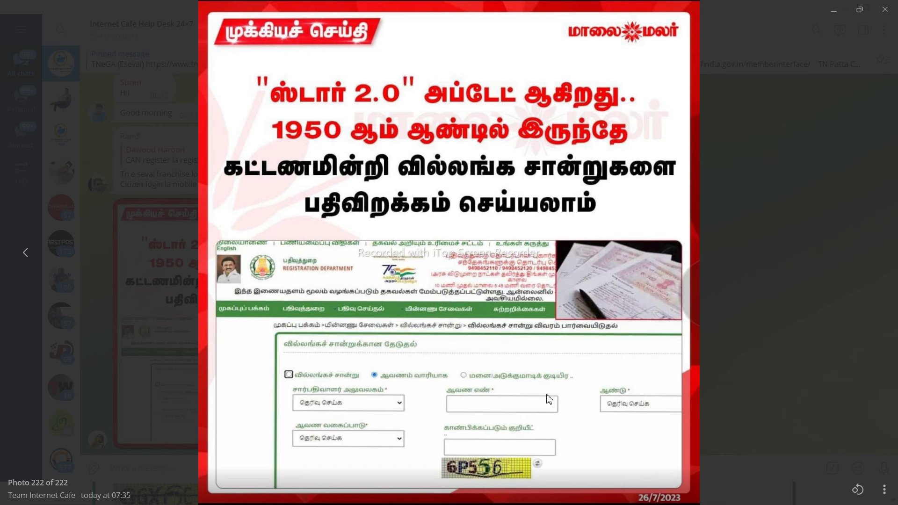
{"action": "left_click", "coordinate": [886, 13]}
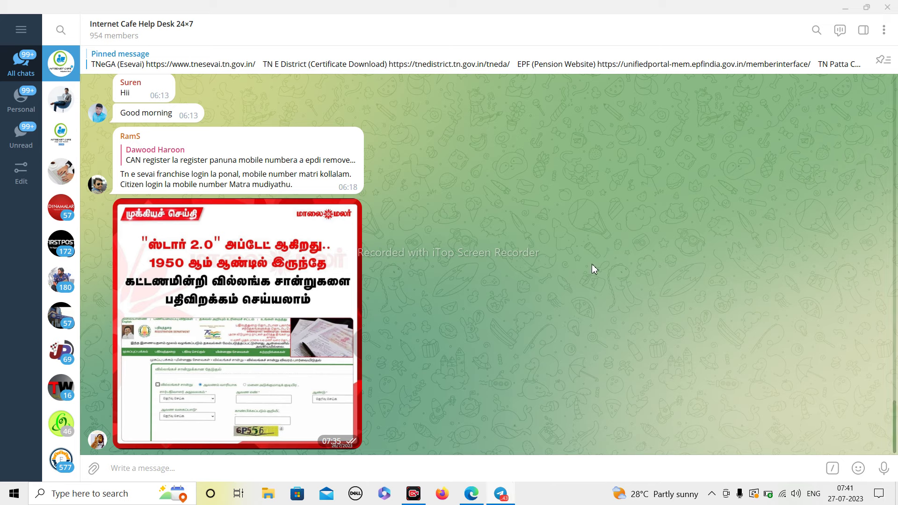
{"action": "key", "text": "alt+Tab"}
{"action": "key", "text": "alt+Tab"}
{"action": "key", "text": "alt+Tab"}
{"action": "key", "text": "alt+Tab"}
{"action": "key", "text": "alt+Tab"}
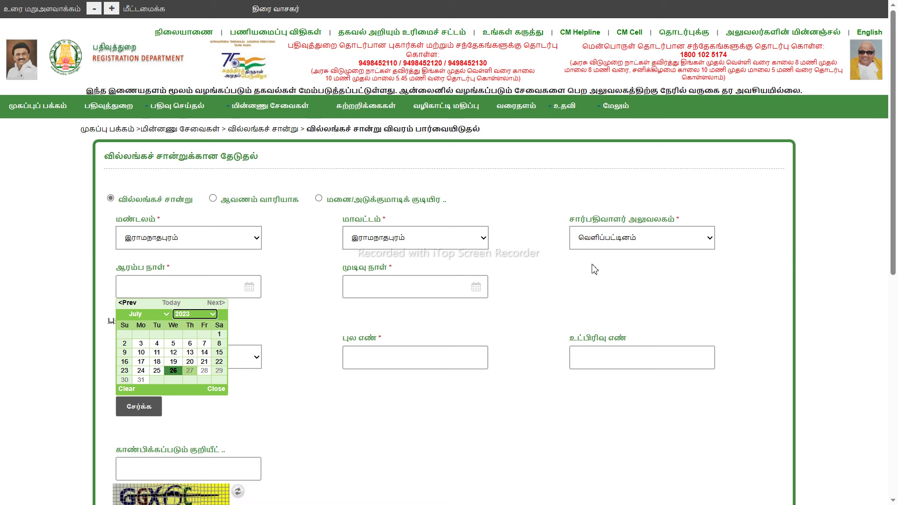
Set the search period's start date to 26-Jul-1950 and its end date to 26-Jul-2023.
{"action": "left_click", "coordinate": [182, 315]}
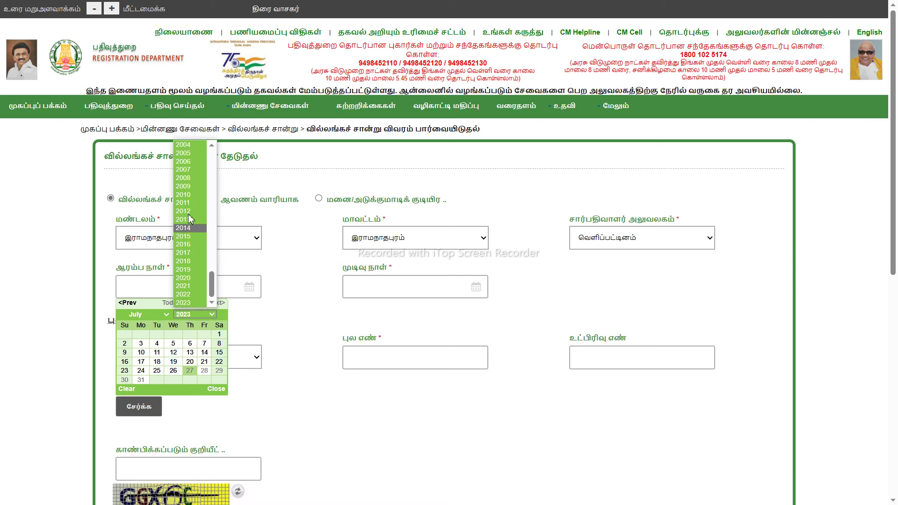
{"action": "scroll", "coordinate": [187, 193], "scroll_direction": "up", "scroll_amount": 2}
{"action": "scroll", "coordinate": [190, 175], "scroll_direction": "up", "scroll_amount": 4}
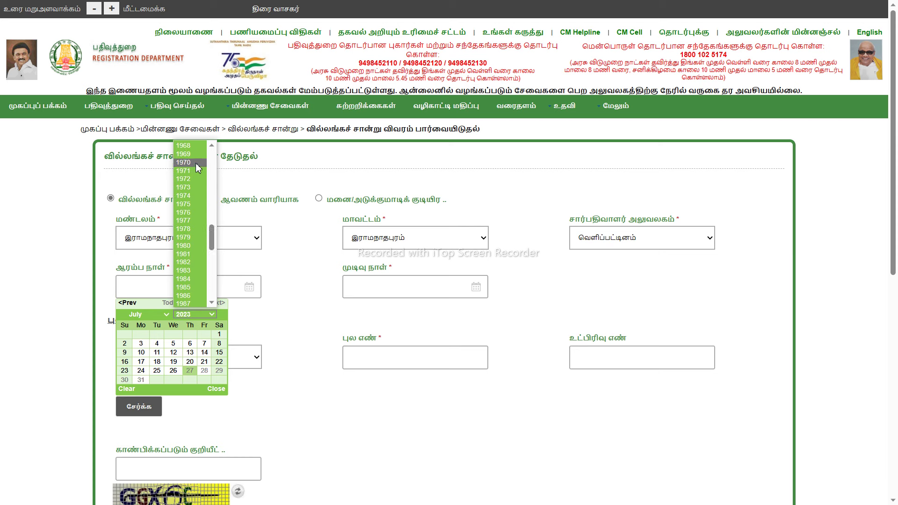
{"action": "scroll", "coordinate": [190, 175], "scroll_direction": "up", "scroll_amount": 2}
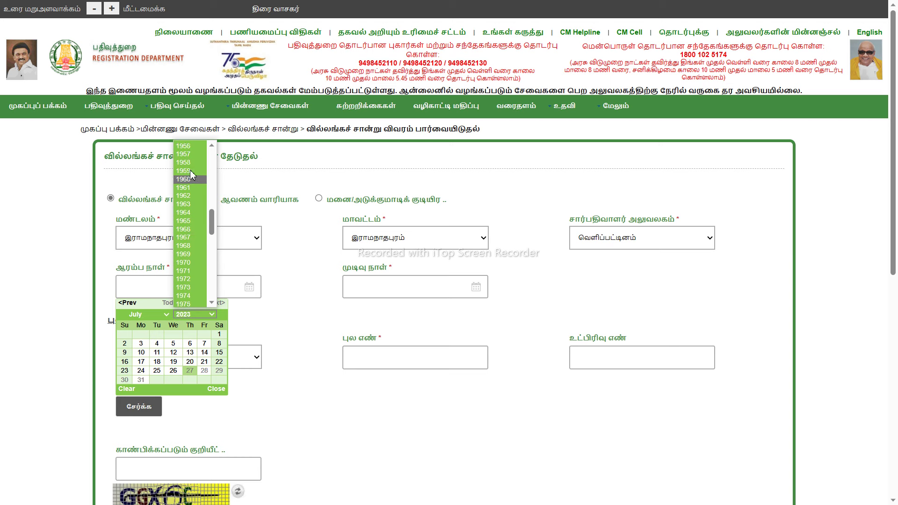
{"action": "scroll", "coordinate": [193, 169], "scroll_direction": "up", "scroll_amount": 1}
{"action": "scroll", "coordinate": [195, 153], "scroll_direction": "up", "scroll_amount": 1}
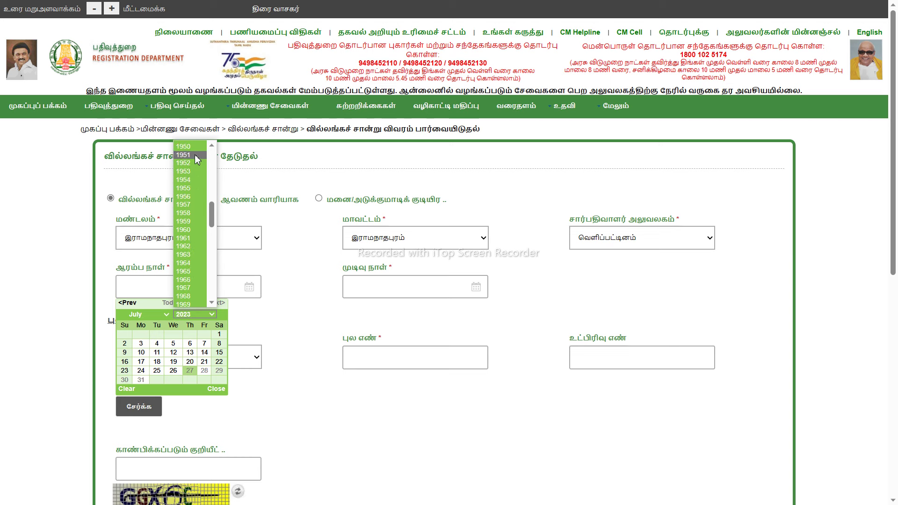
{"action": "left_click", "coordinate": [194, 146]}
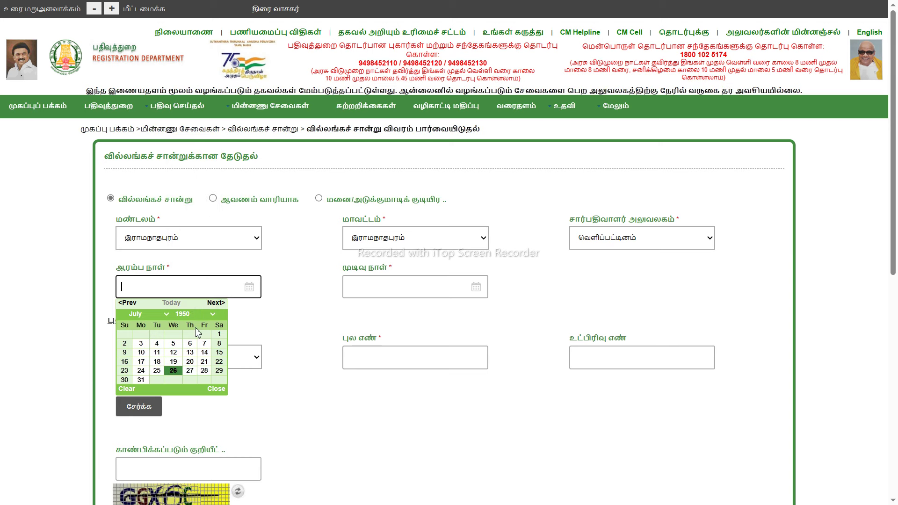
{"action": "left_click", "coordinate": [174, 371]}
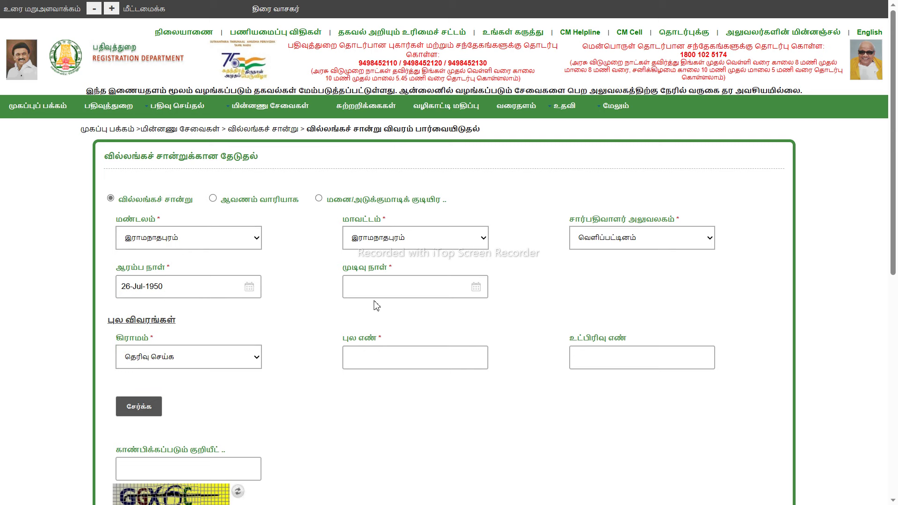
{"action": "left_click", "coordinate": [477, 286]}
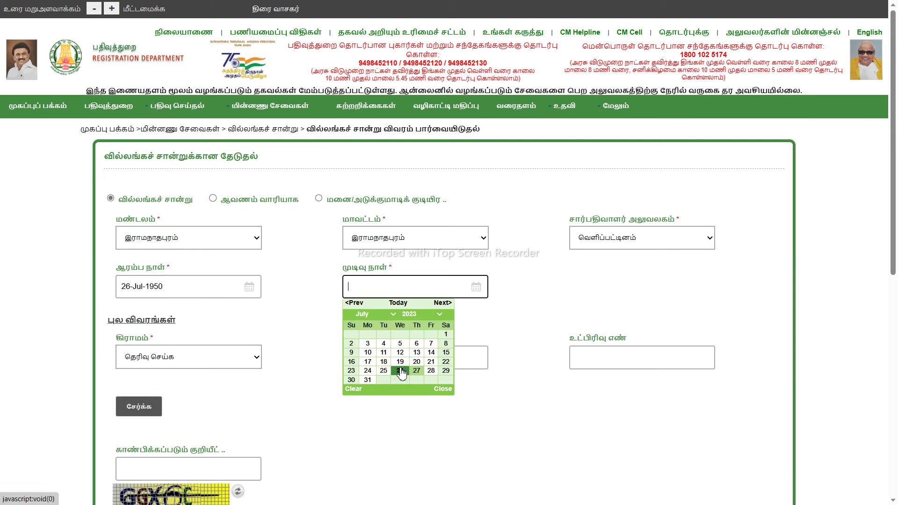
{"action": "left_click", "coordinate": [400, 371]}
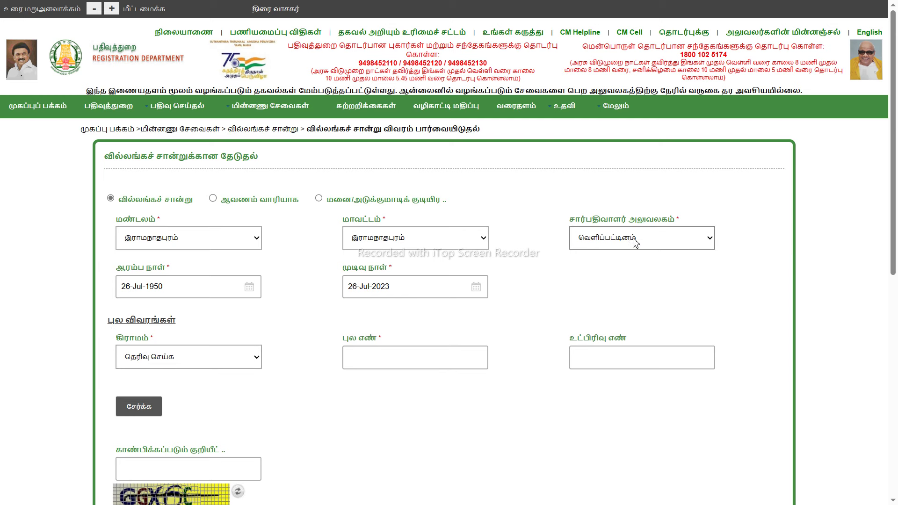
Select சக்கரக்கோட்டை as the village in the survey details.
{"action": "scroll", "coordinate": [645, 243], "scroll_direction": "down", "scroll_amount": 2}
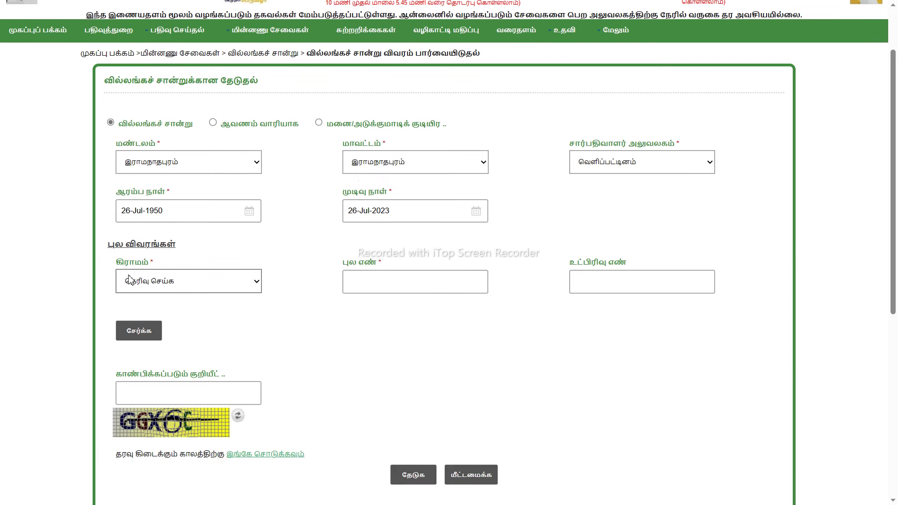
{"action": "left_click", "coordinate": [166, 281]}
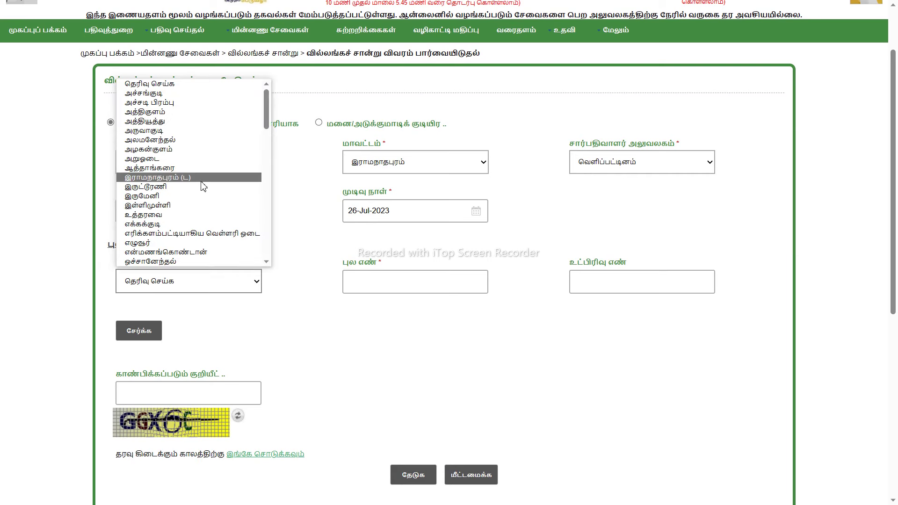
{"action": "scroll", "coordinate": [236, 248], "scroll_direction": "down", "scroll_amount": 6}
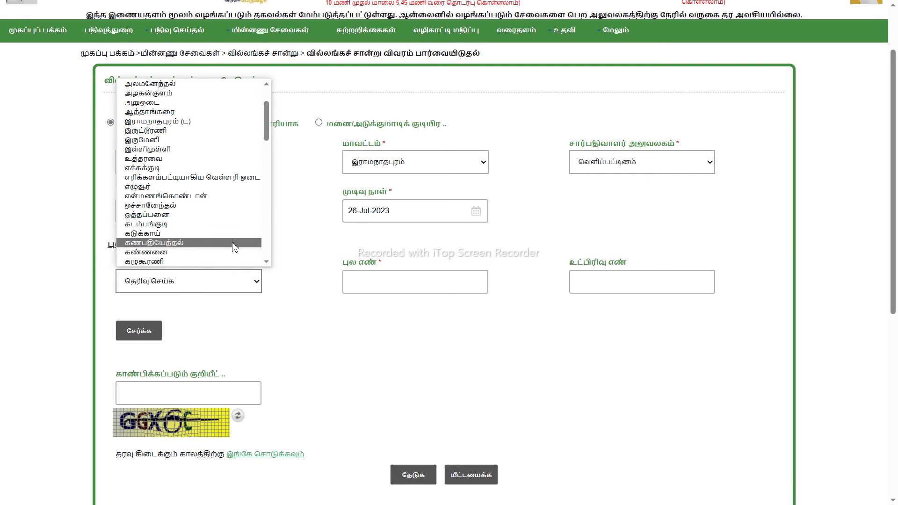
{"action": "scroll", "coordinate": [218, 144], "scroll_direction": "down", "scroll_amount": 4}
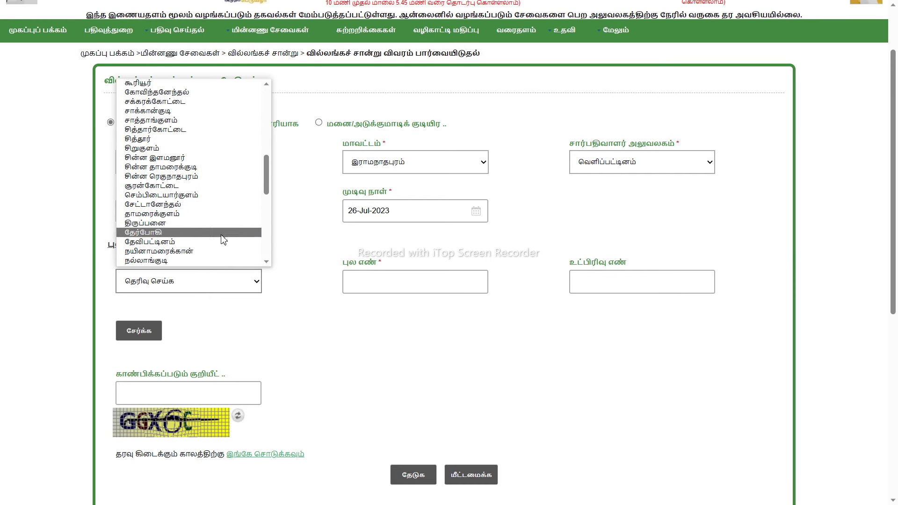
{"action": "left_click", "coordinate": [213, 101]}
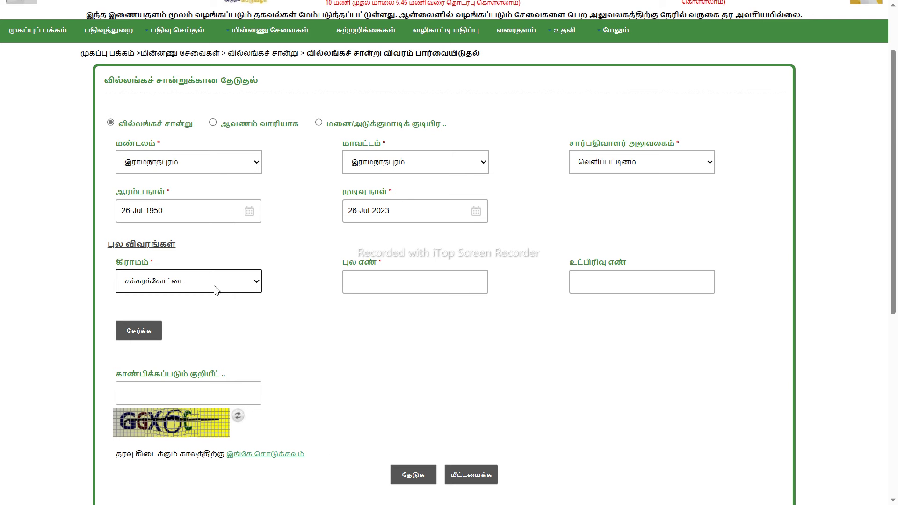
Enter 121 as the survey number, leave the subdivision number blank, and add the entry to the survey list.
{"action": "left_click", "coordinate": [381, 285]}
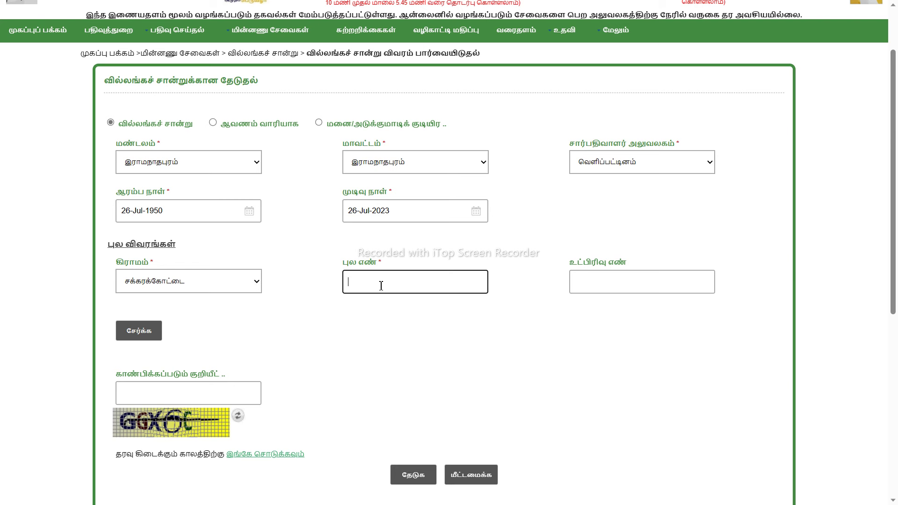
{"action": "type", "text": "121"}
{"action": "left_click", "coordinate": [536, 340]}
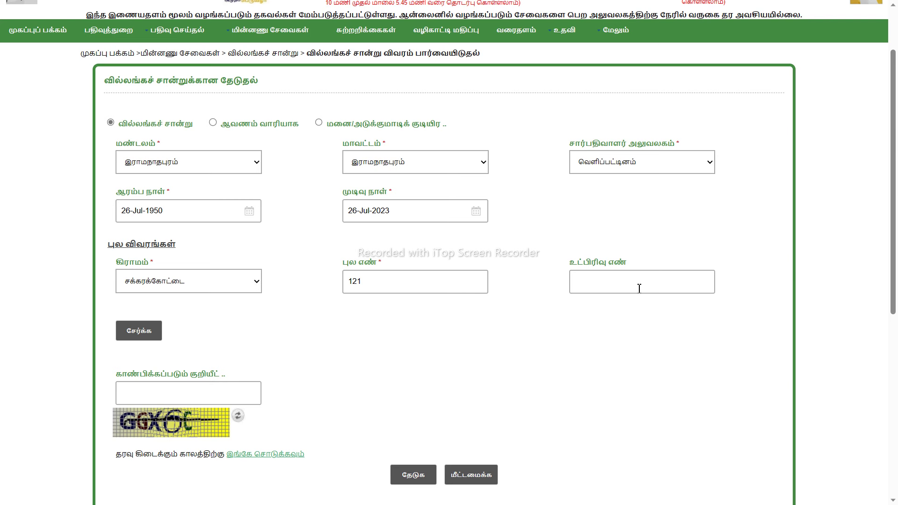
{"action": "left_click", "coordinate": [625, 283]}
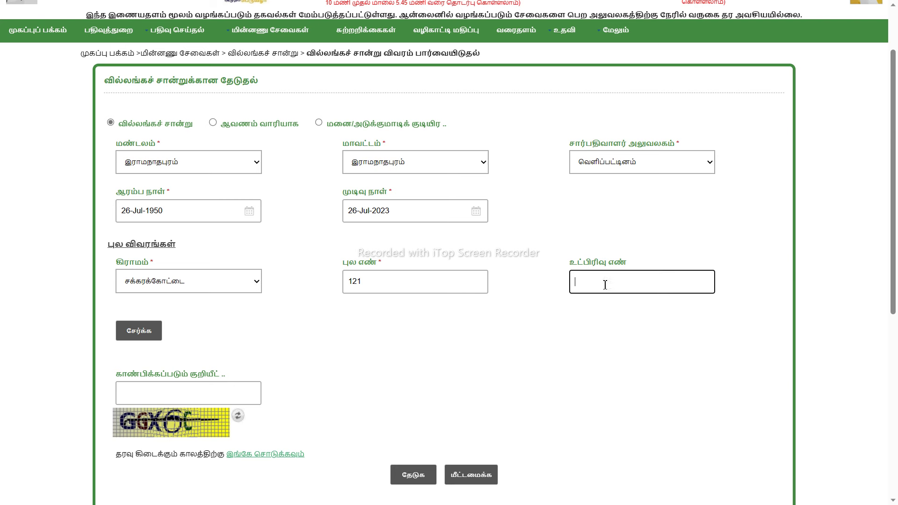
{"action": "left_click", "coordinate": [147, 335]}
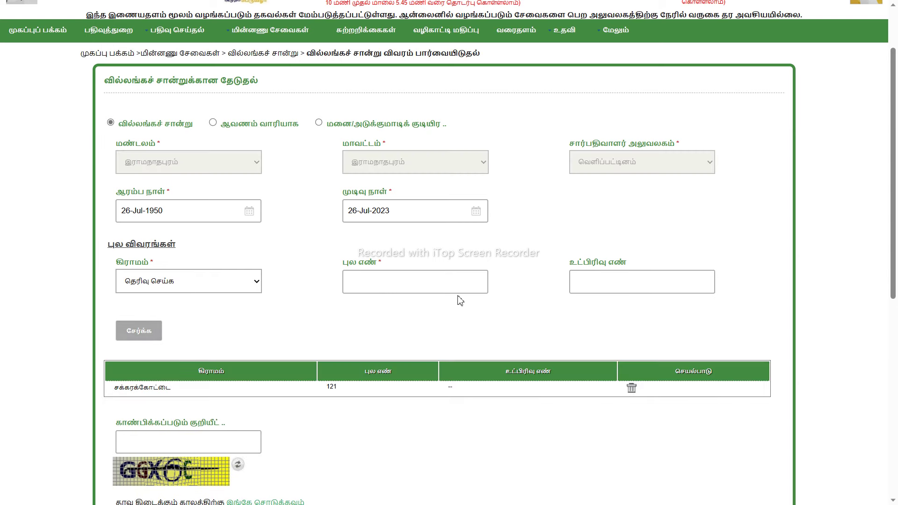
Add a second survey entry for the village சக்கரக்கோட்டை with survey number 75.
{"action": "left_click", "coordinate": [248, 282]}
{"action": "scroll", "coordinate": [240, 195], "scroll_direction": "down", "scroll_amount": 3}
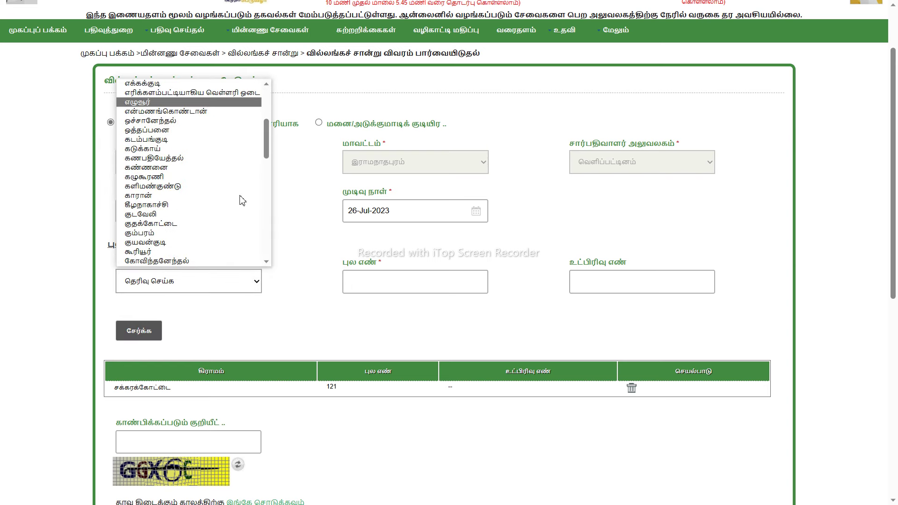
{"action": "scroll", "coordinate": [208, 160], "scroll_direction": "down", "scroll_amount": 2}
{"action": "scroll", "coordinate": [208, 160], "scroll_direction": "down", "scroll_amount": 3}
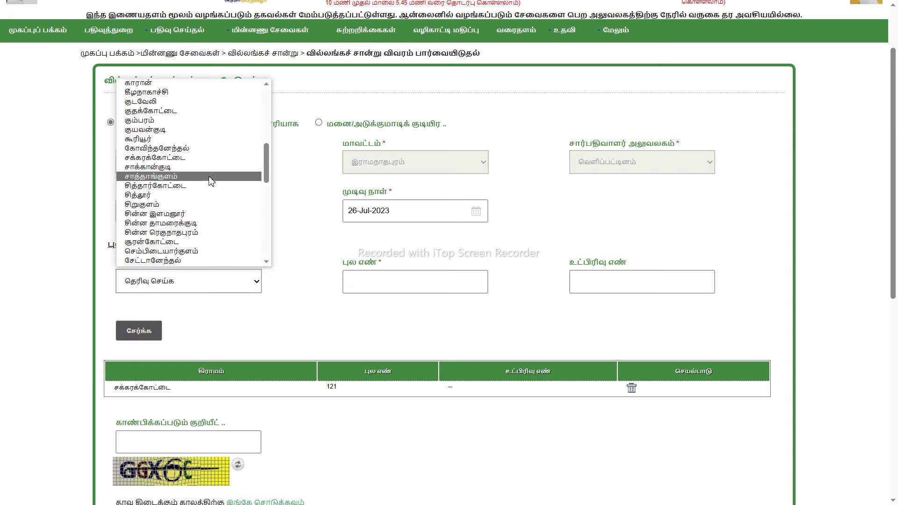
{"action": "left_click", "coordinate": [229, 134]}
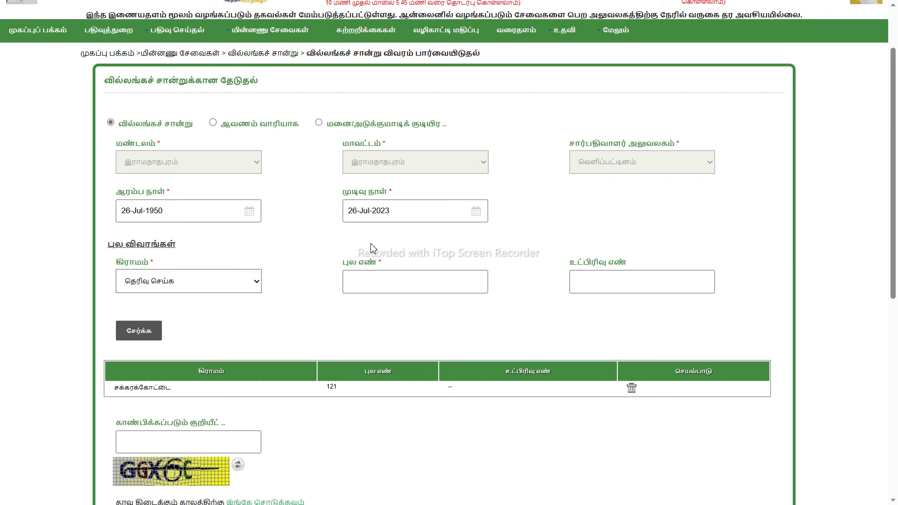
{"action": "left_click", "coordinate": [446, 280]}
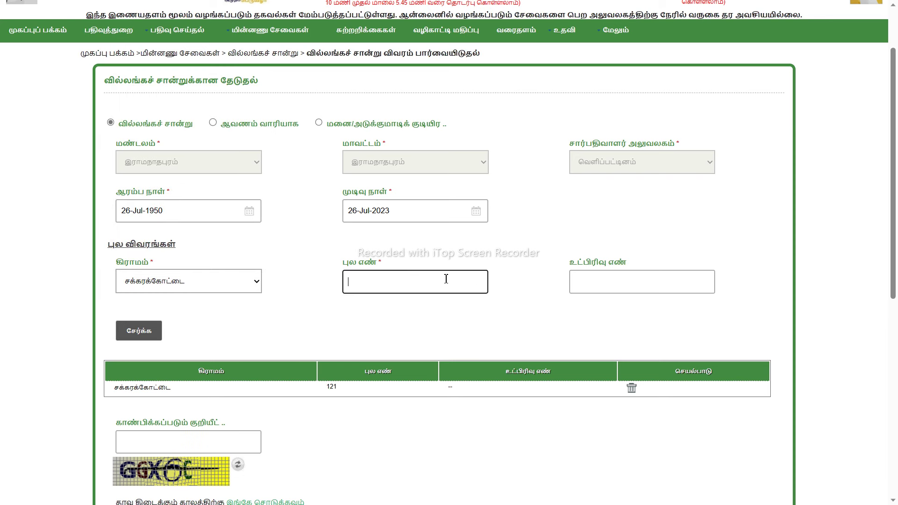
{"action": "type", "text": "75"}
{"action": "left_click", "coordinate": [579, 312]}
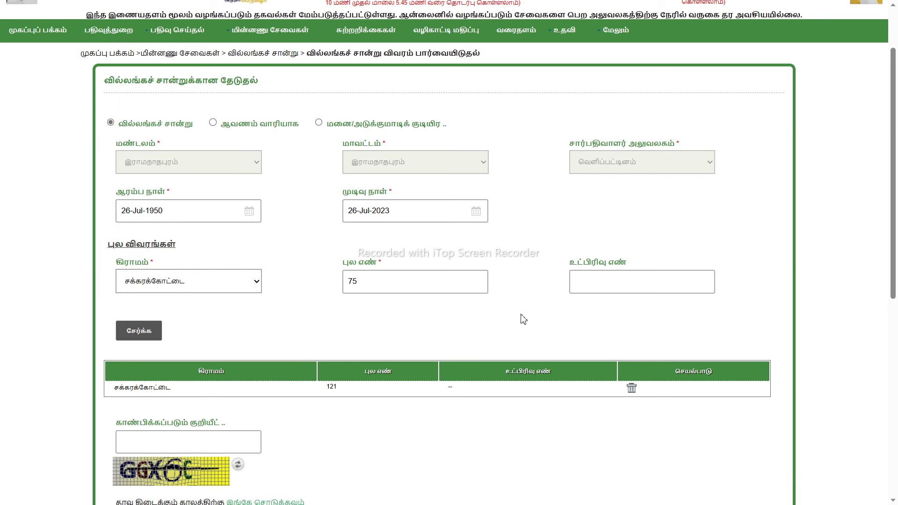
{"action": "left_click", "coordinate": [141, 332]}
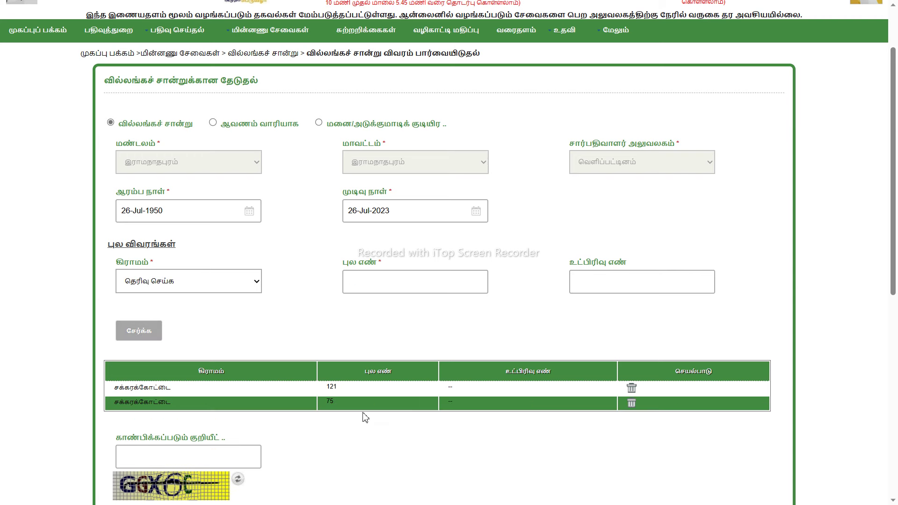
Fill in the displayed captcha code, run the encumbrance search, and acknowledge the message about the search limit.
{"action": "scroll", "coordinate": [571, 407], "scroll_direction": "down", "scroll_amount": 5}
{"action": "left_click", "coordinate": [243, 227]}
{"action": "type", "text": "6"}
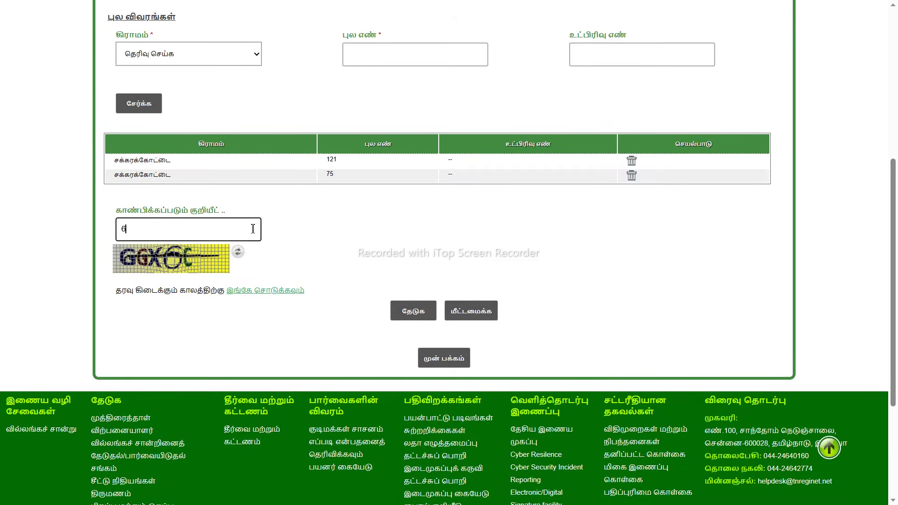
{"action": "type", "text": "GX6C"}
{"action": "left_click", "coordinate": [407, 317]}
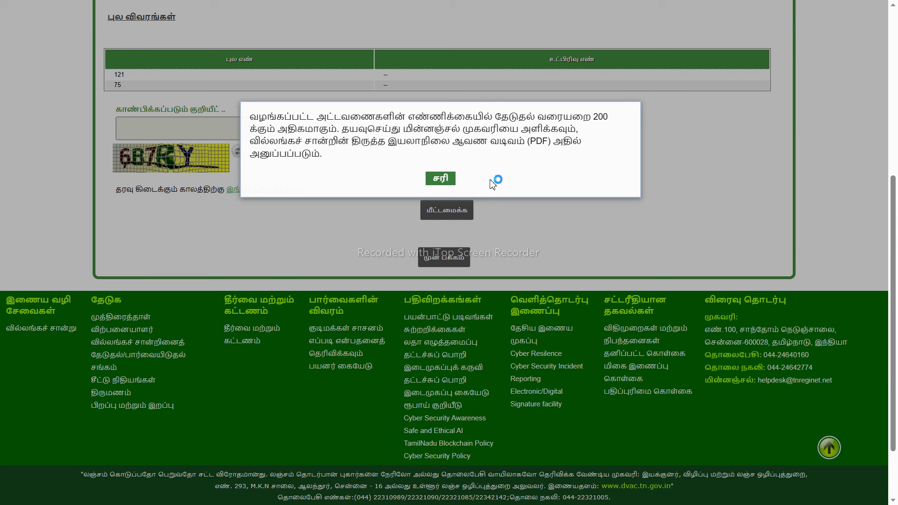
{"action": "left_click", "coordinate": [440, 178]}
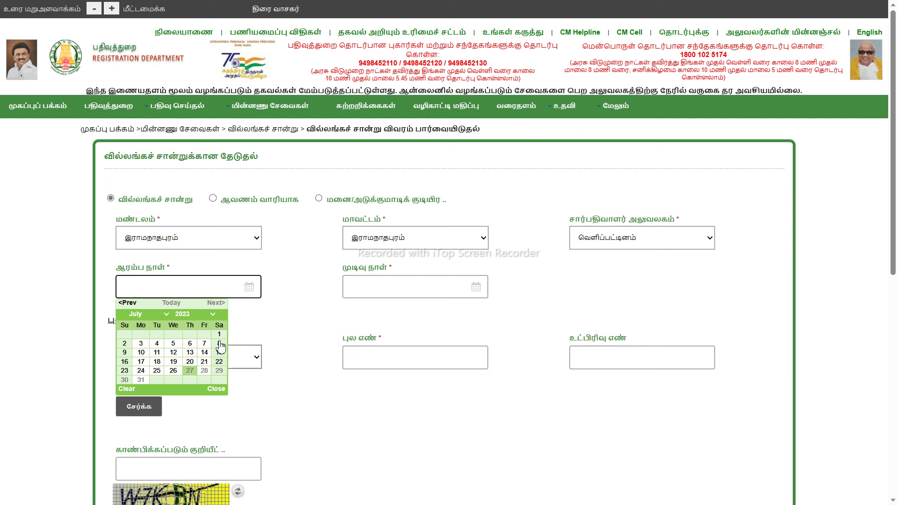
Set the search period's start date to 18-Jul-2000 and its end date to 26-Jul-2023.
{"action": "left_click", "coordinate": [209, 316]}
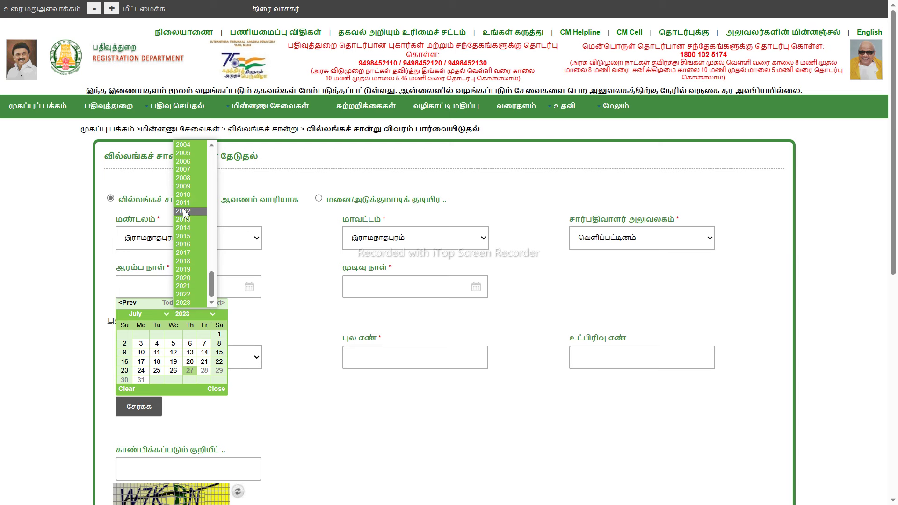
{"action": "scroll", "coordinate": [190, 183], "scroll_direction": "up", "scroll_amount": 1}
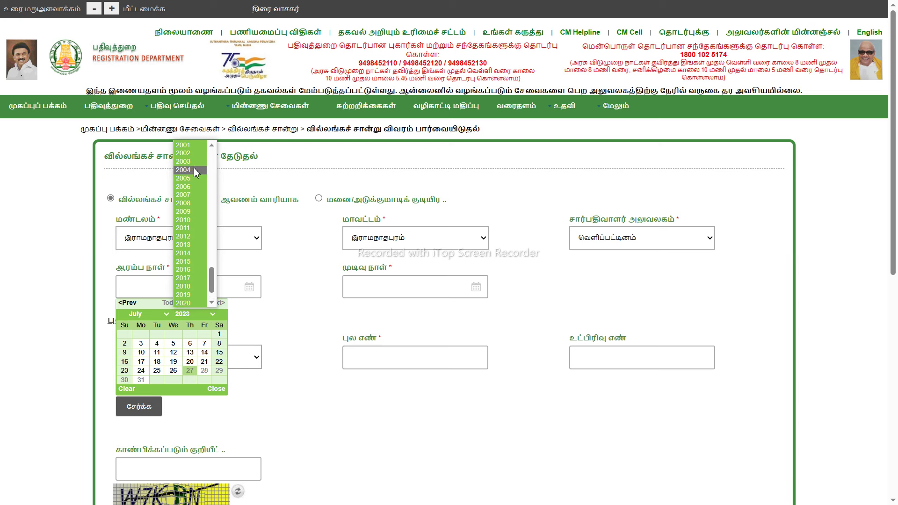
{"action": "scroll", "coordinate": [189, 155], "scroll_direction": "up", "scroll_amount": 1}
{"action": "left_click", "coordinate": [190, 162]}
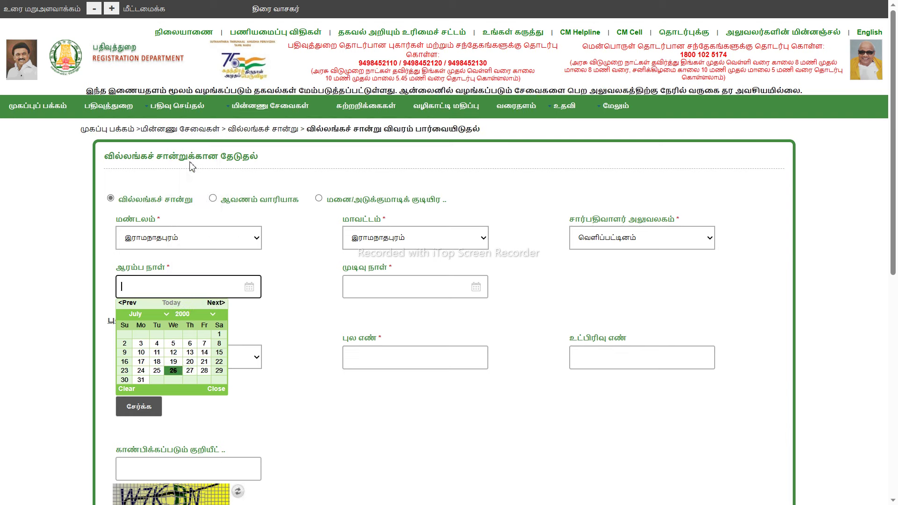
{"action": "left_click", "coordinate": [157, 362]}
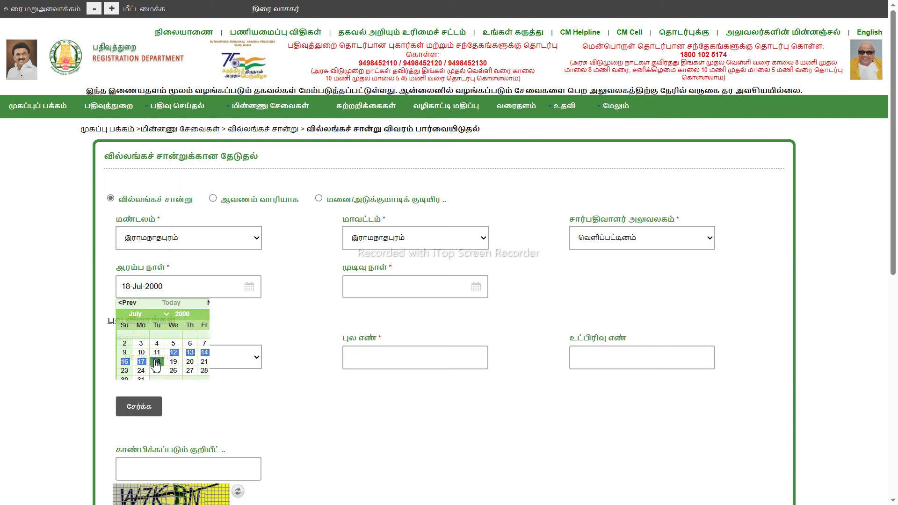
{"action": "left_click", "coordinate": [482, 290]}
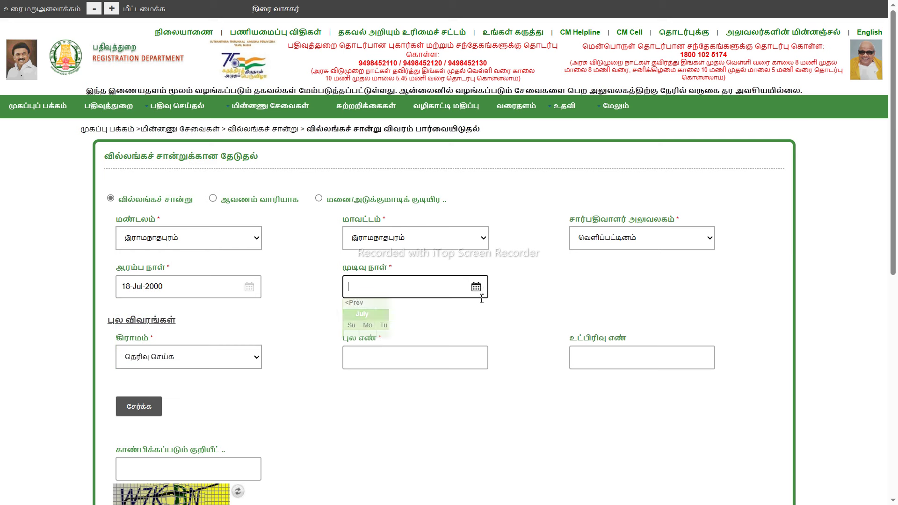
{"action": "left_click", "coordinate": [400, 370]}
Select the village சக்கரக்கோட்டை with survey number 121 and add it to the survey list.
{"action": "left_click", "coordinate": [201, 364]}
{"action": "scroll", "coordinate": [198, 290], "scroll_direction": "down", "scroll_amount": 5}
{"action": "scroll", "coordinate": [194, 283], "scroll_direction": "down", "scroll_amount": 2}
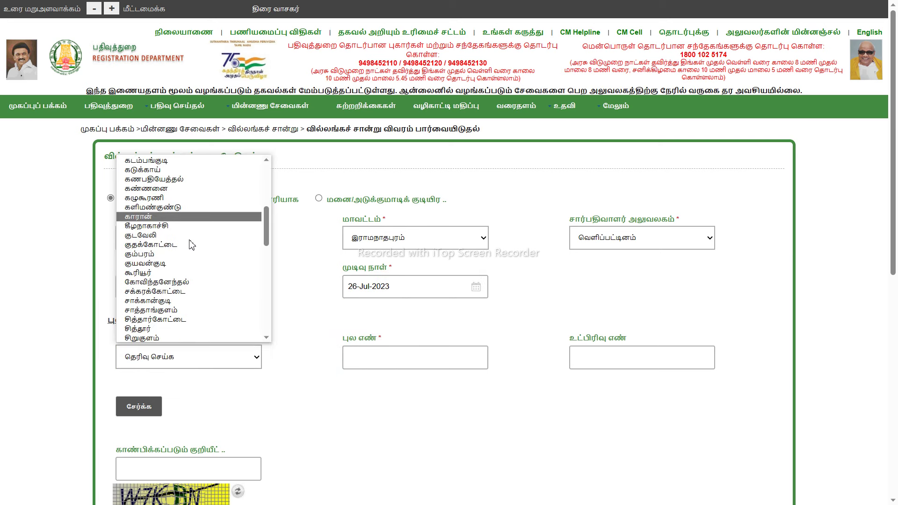
{"action": "left_click", "coordinate": [188, 290]}
{"action": "left_click", "coordinate": [402, 355]}
{"action": "type", "text": "121"}
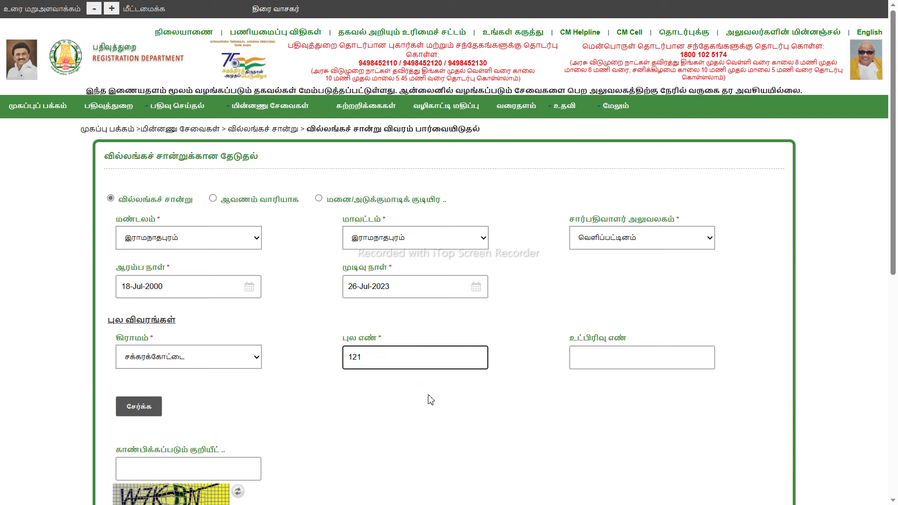
{"action": "left_click", "coordinate": [143, 406]}
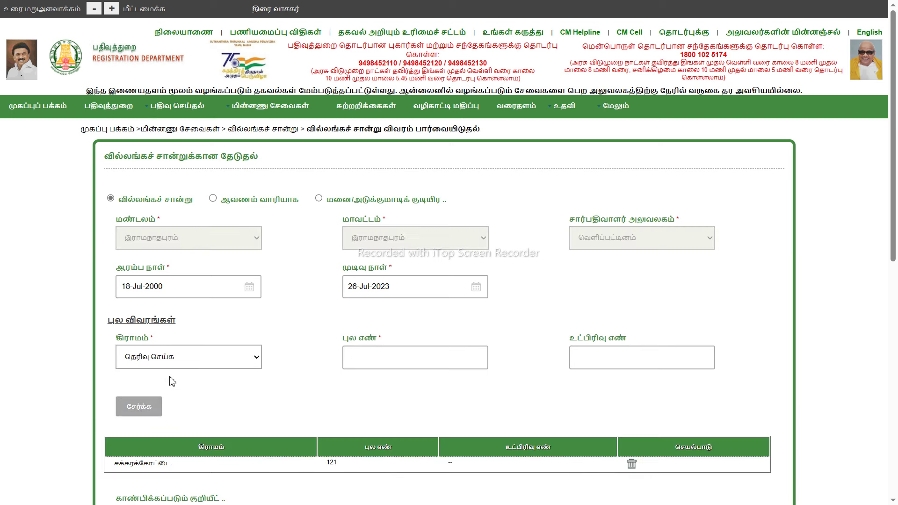
Add another சக்கரக்கோட்டை entry with survey number 75 to the survey list.
{"action": "left_click", "coordinate": [187, 357]}
{"action": "scroll", "coordinate": [189, 280], "scroll_direction": "down", "scroll_amount": 6}
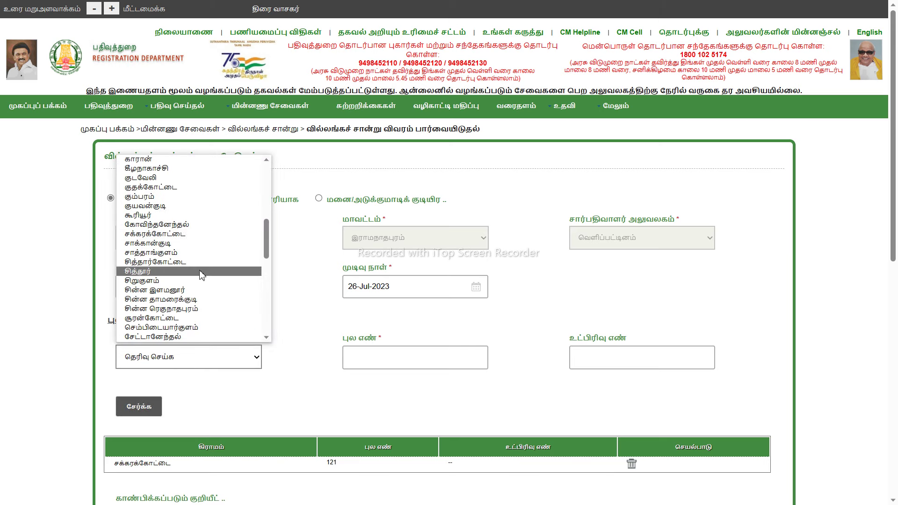
{"action": "left_click", "coordinate": [208, 234]}
{"action": "left_click", "coordinate": [446, 356]}
{"action": "type", "text": "75"}
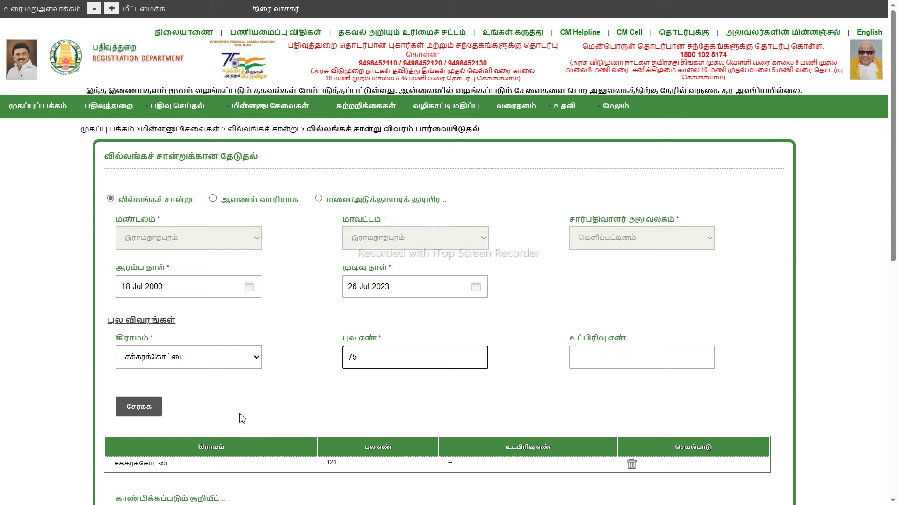
{"action": "left_click", "coordinate": [438, 404]}
{"action": "left_click", "coordinate": [147, 411]}
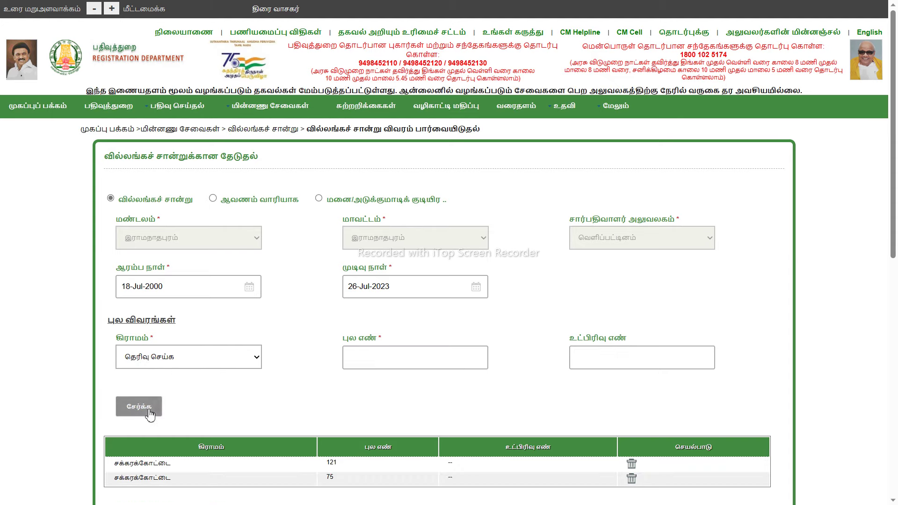
Fill in the displayed captcha code and run the encumbrance search for the listed survey numbers.
{"action": "scroll", "coordinate": [314, 375], "scroll_direction": "down", "scroll_amount": 10}
{"action": "scroll", "coordinate": [207, 192], "scroll_direction": "up", "scroll_amount": 2}
{"action": "left_click", "coordinate": [255, 154]}
{"action": "type", "text": "W"}
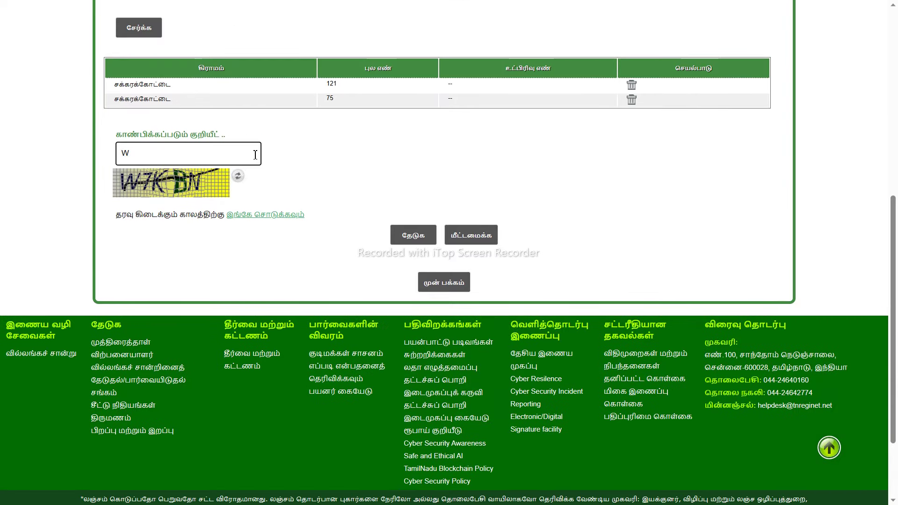
{"action": "type", "text": "7KBN"}
{"action": "left_click", "coordinate": [416, 235]}
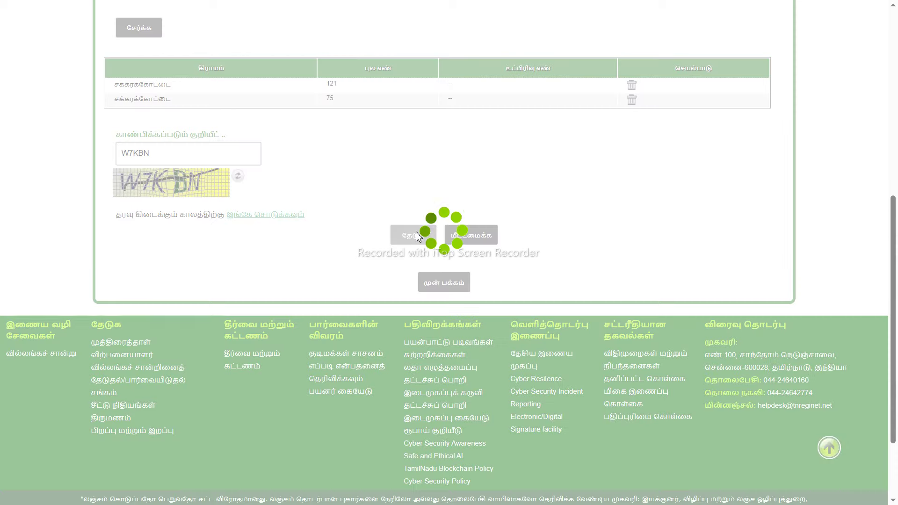